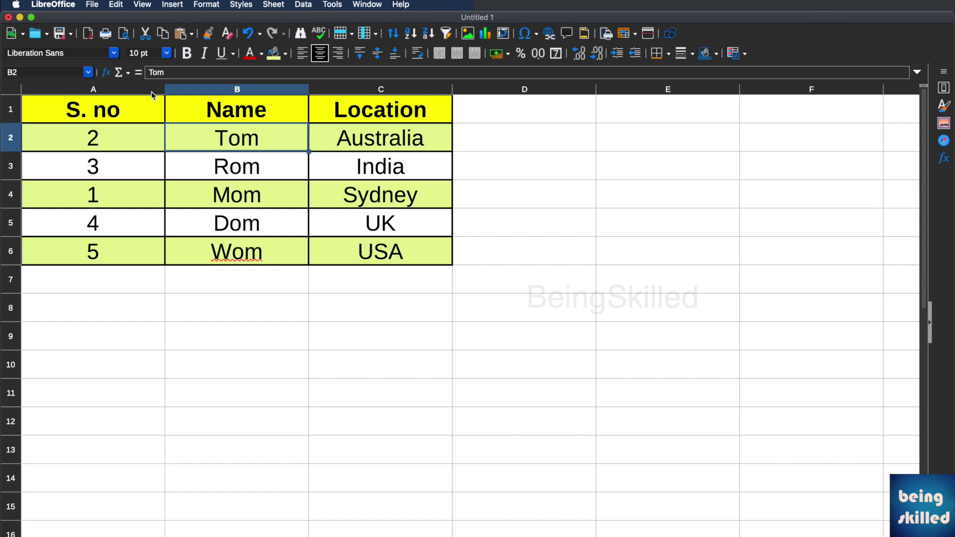
# Select the table's column headers A through D together
pyautogui.moveTo(149, 89); pyautogui.dragTo(355, 83)
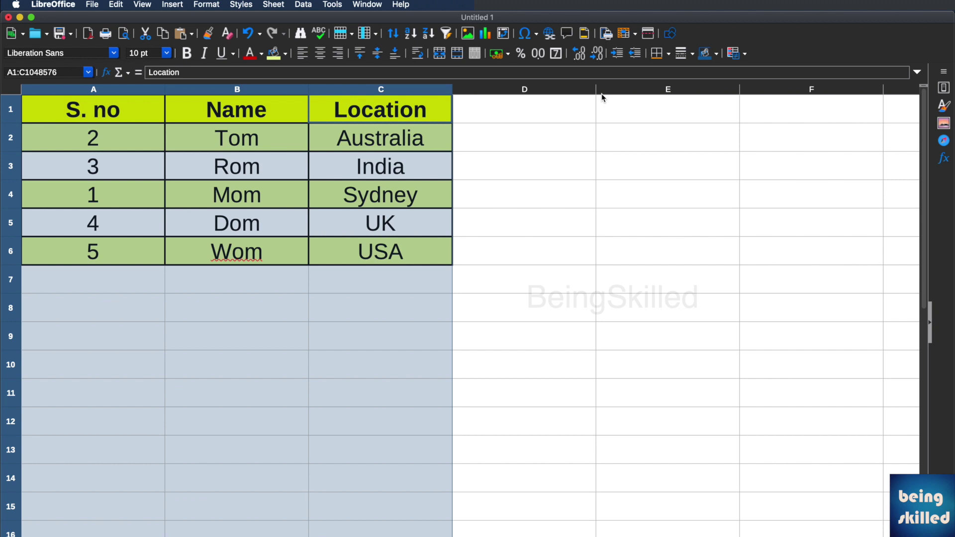
pyautogui.moveTo(636, 93); pyautogui.dragTo(93, 93)
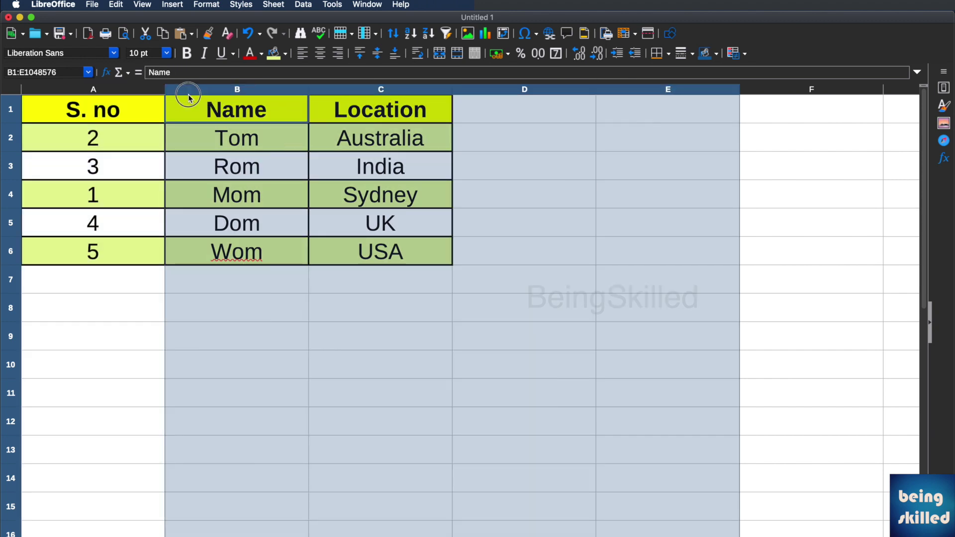
pyautogui.click(95, 93)
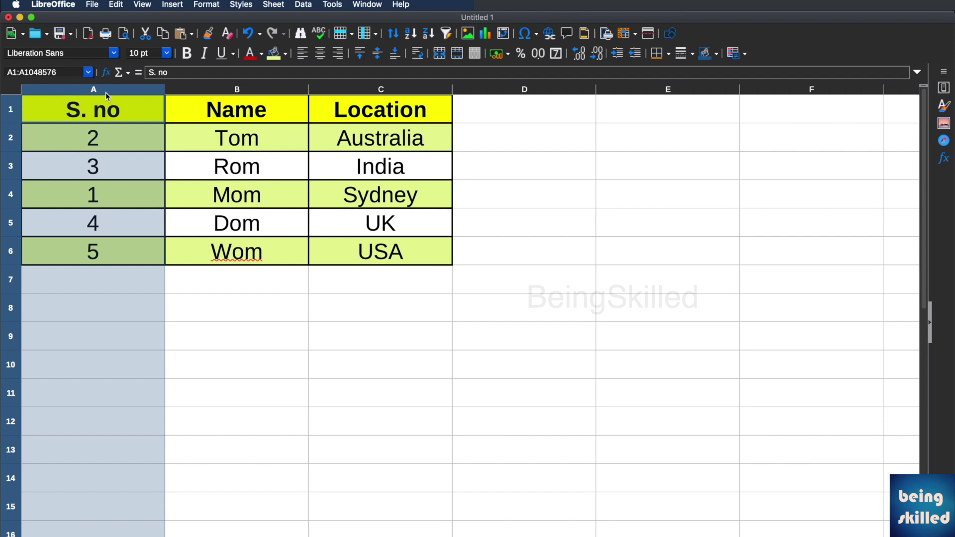
pyautogui.moveTo(105, 92)
pyautogui.mouseDown()
pyautogui.moveTo(596, 73)
pyautogui.moveTo(651, 90)
pyautogui.mouseUp()
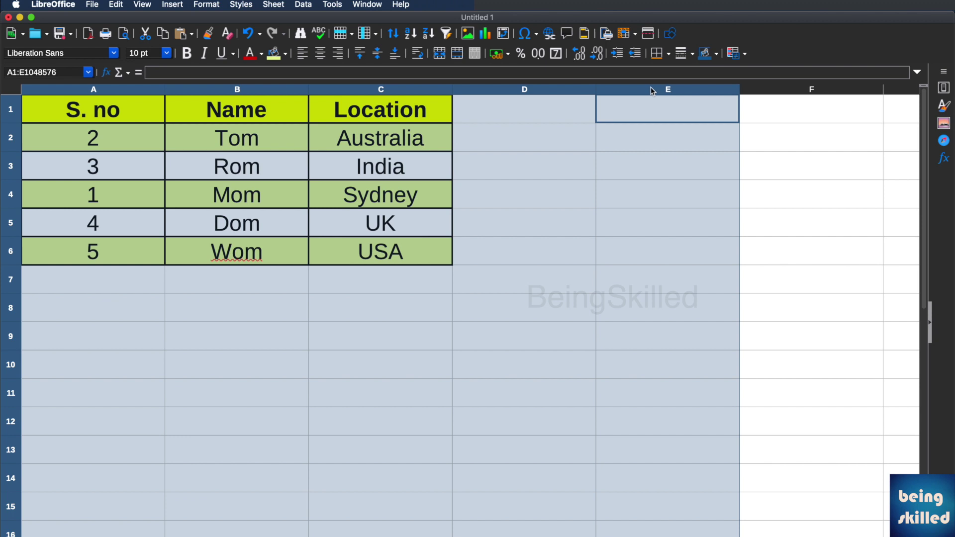
# Set the selected columns to a uniform 5 cm width via Column Width
pyautogui.rightClick(631, 90)
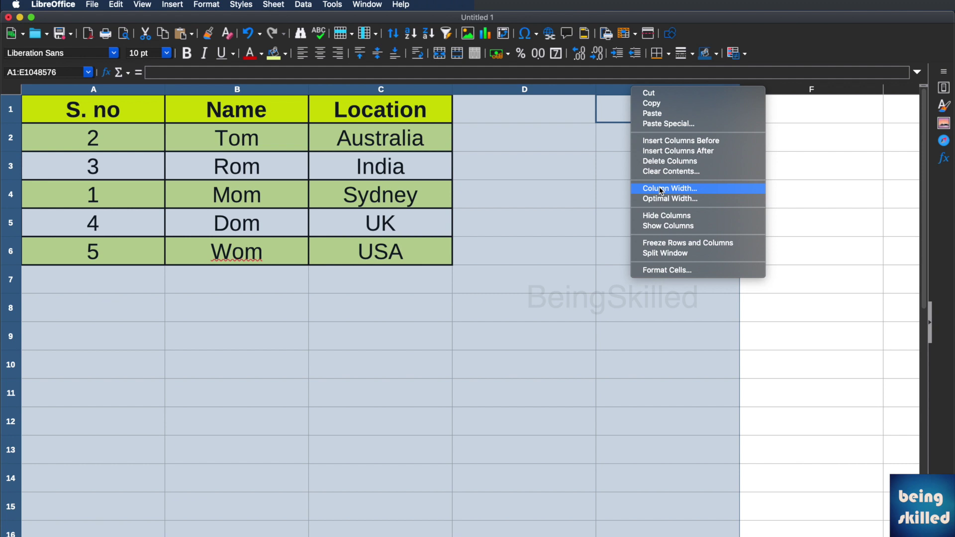
pyautogui.click(702, 192)
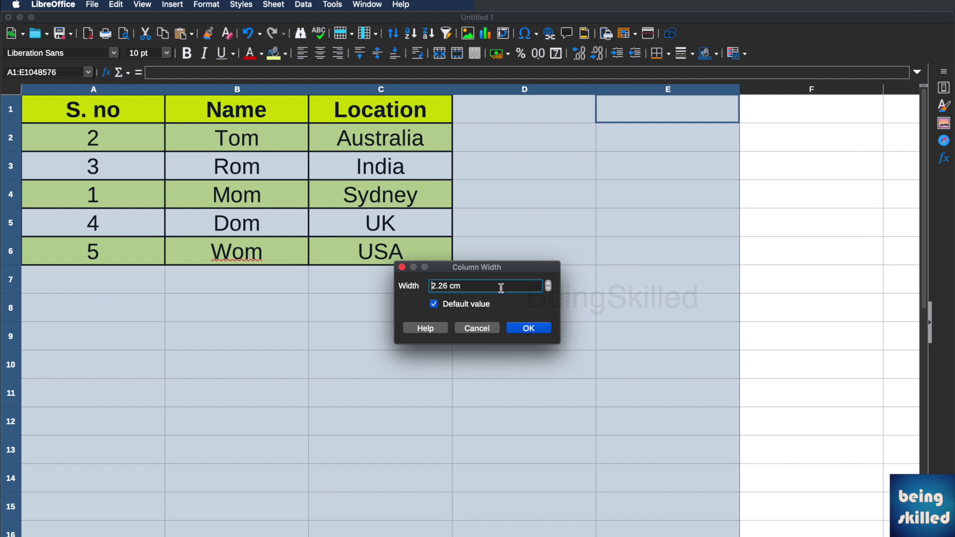
pyautogui.moveTo(472, 287); pyautogui.dragTo(430, 292)
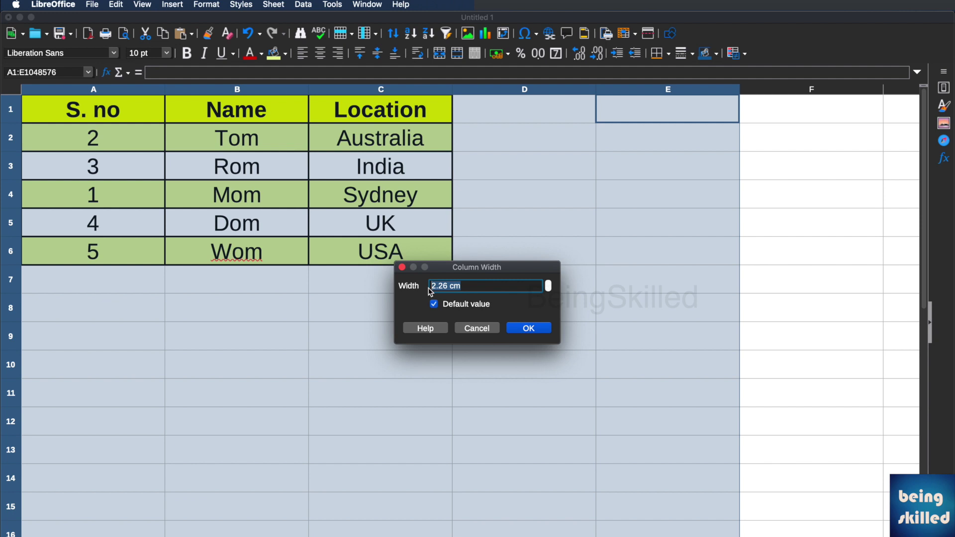
pyautogui.write('5c')
pyautogui.write('m')
pyautogui.click(534, 336)
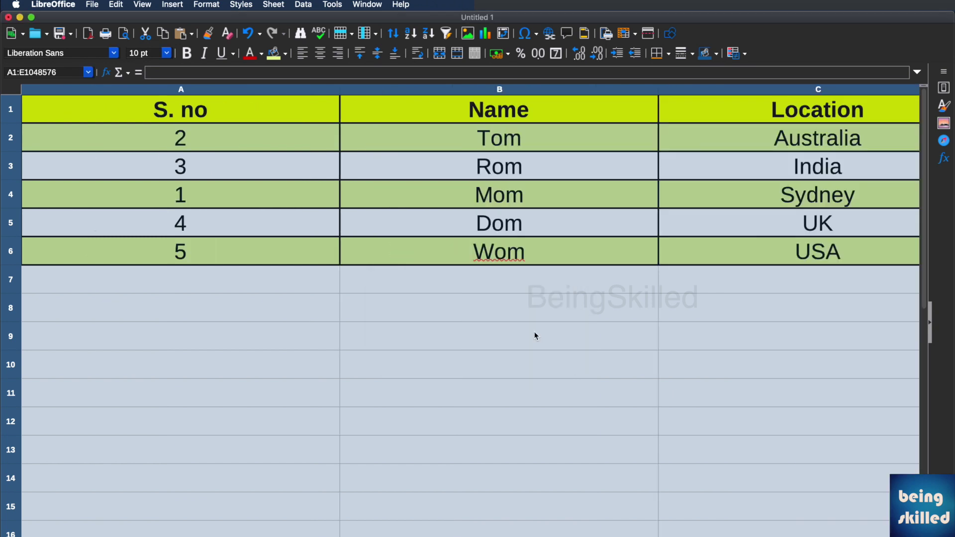
# Change the selected columns to an equal 2.5 cm width and clear the selection
pyautogui.rightClick(420, 91)
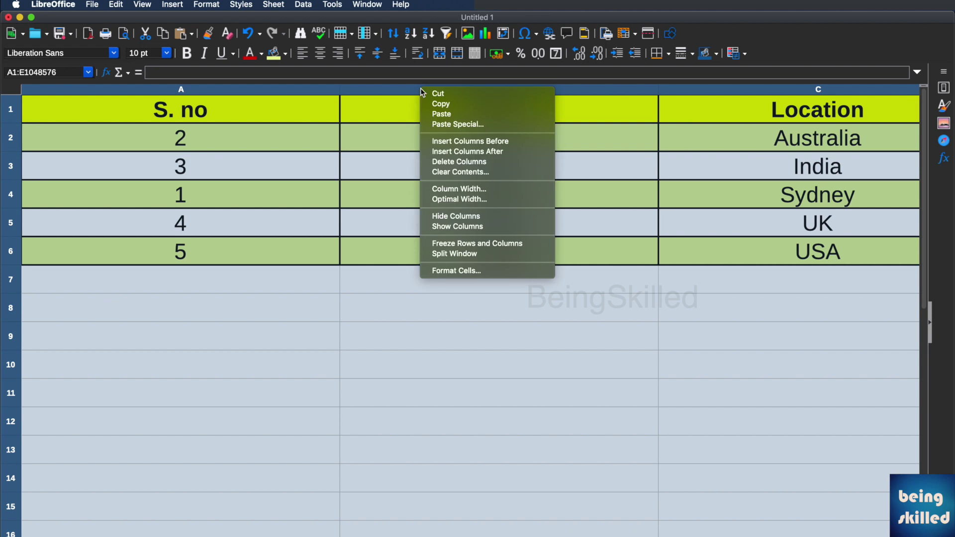
pyautogui.click(462, 192)
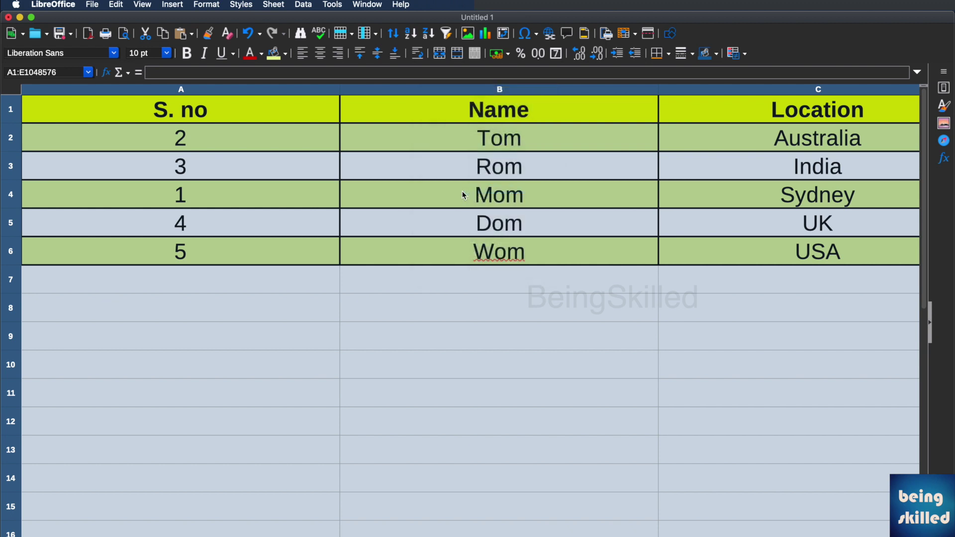
pyautogui.click(436, 285)
pyautogui.press('BackSpace')
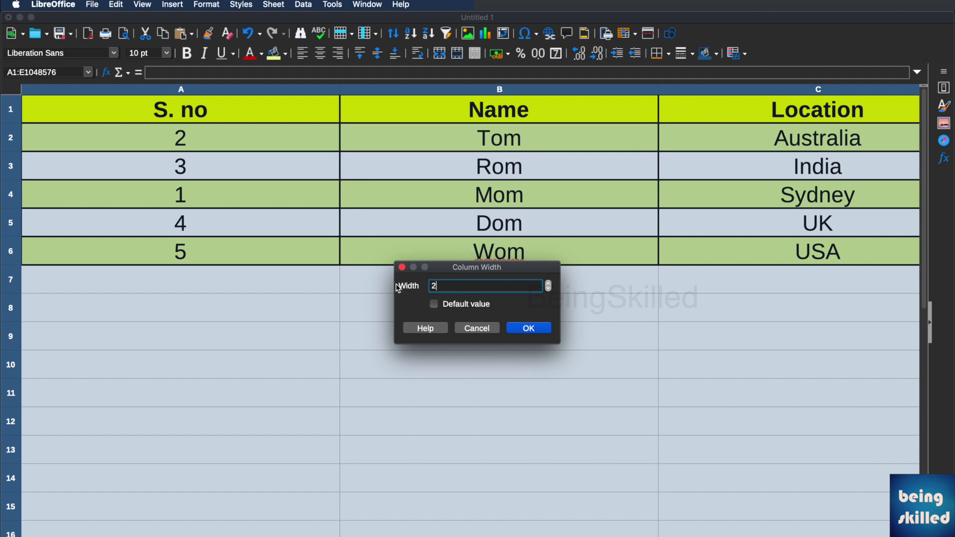
pyautogui.write('2.5cm')
pyautogui.press('Return')
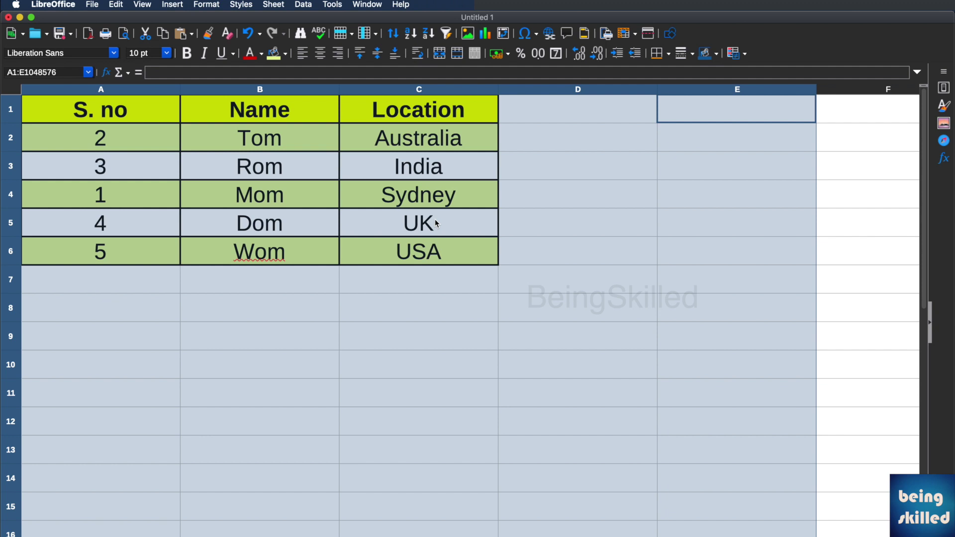
pyautogui.click(454, 130)
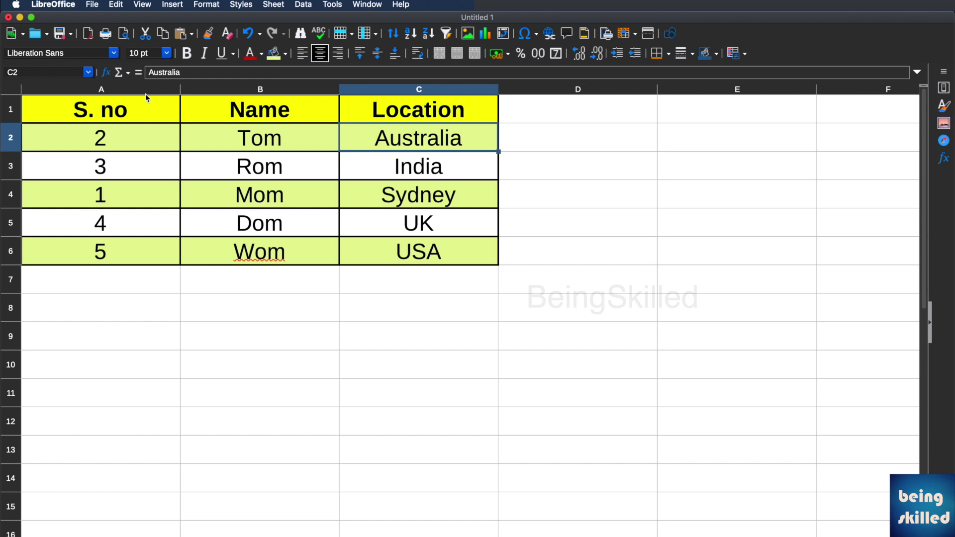
# Select columns A to D and shrink them to optimal width fitting their contents
pyautogui.moveTo(145, 90); pyautogui.dragTo(390, 90)
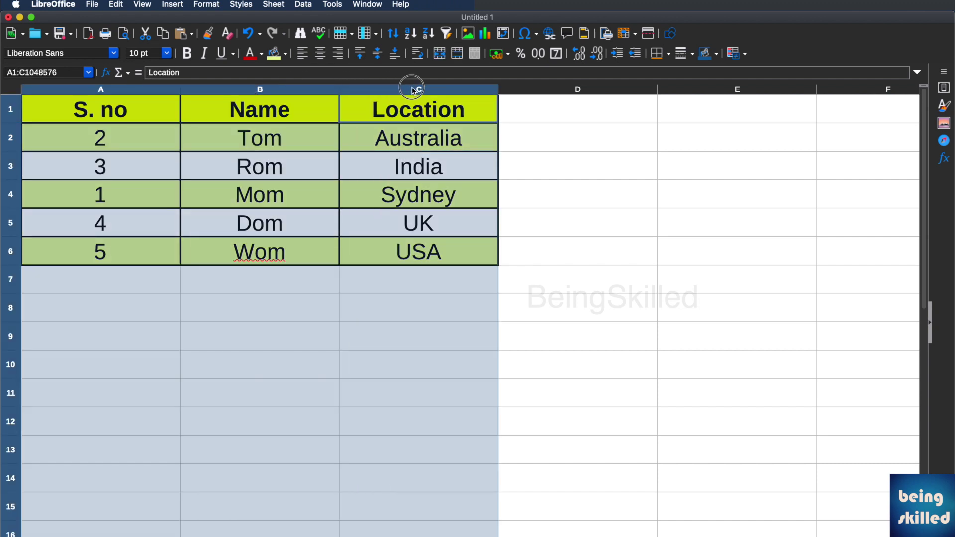
pyautogui.click(131, 90)
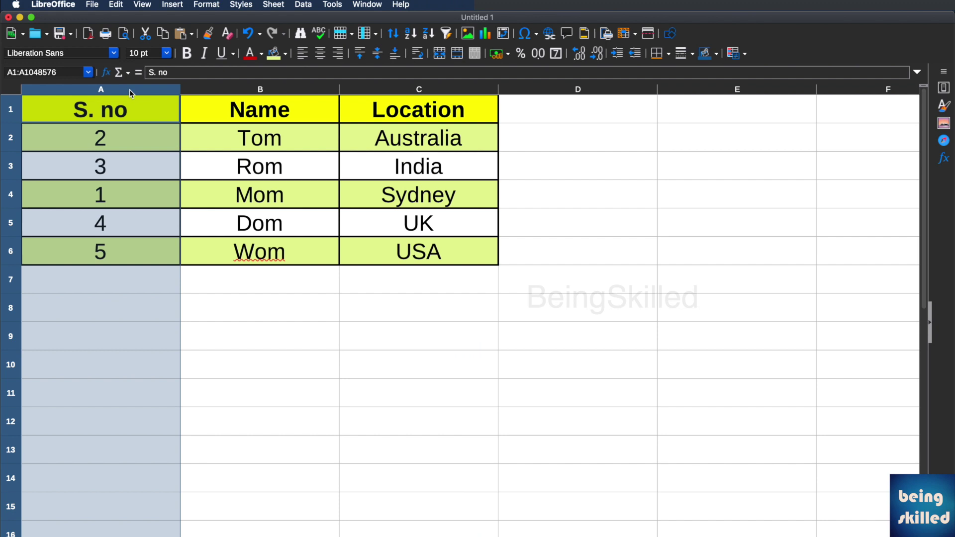
pyautogui.moveTo(133, 89); pyautogui.dragTo(188, 90)
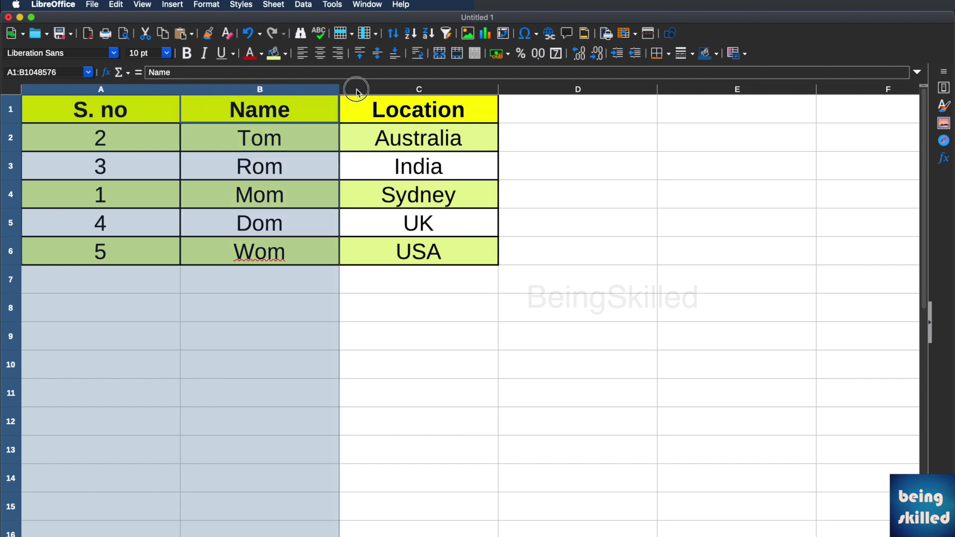
pyautogui.moveTo(357, 91); pyautogui.dragTo(531, 89)
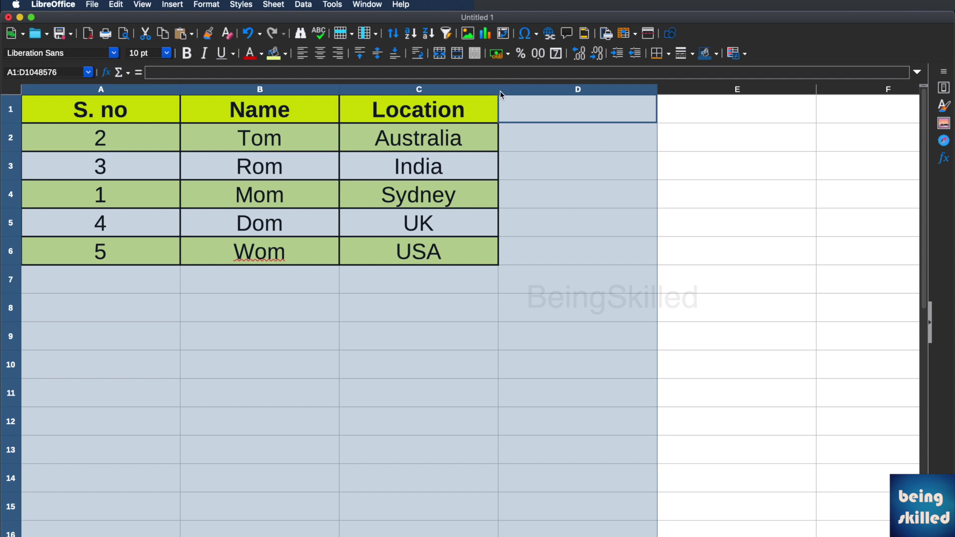
pyautogui.doubleClick(499, 90)
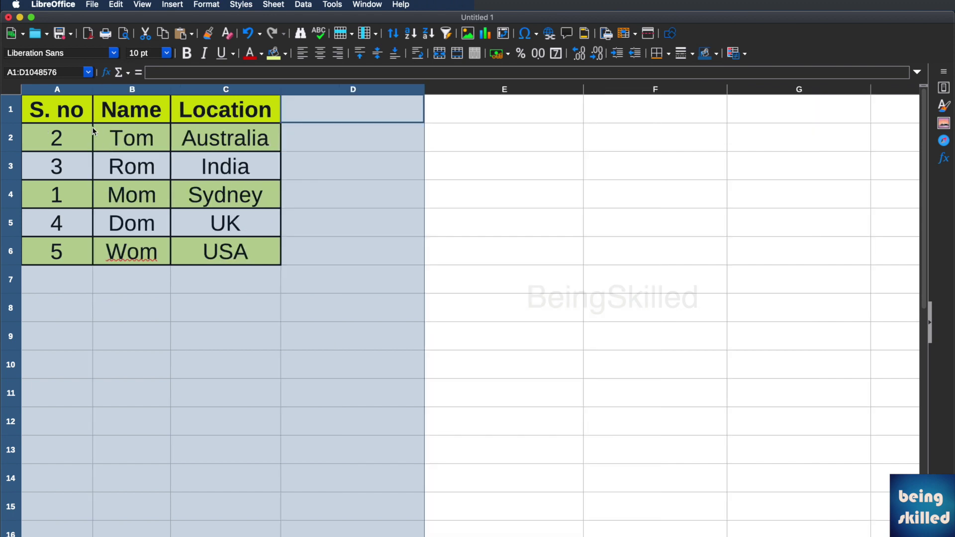
pyautogui.click(83, 140)
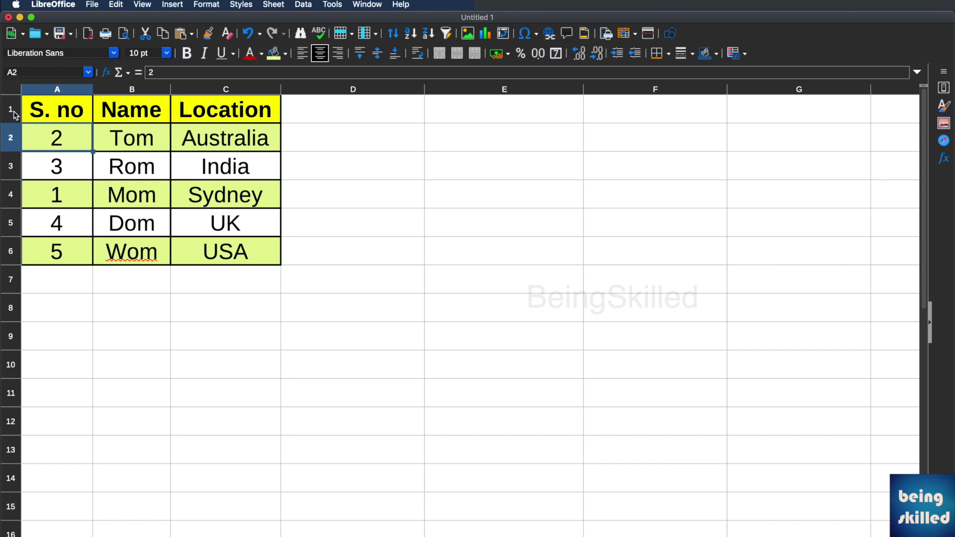
pyautogui.moveTo(14, 114); pyautogui.dragTo(9, 117)
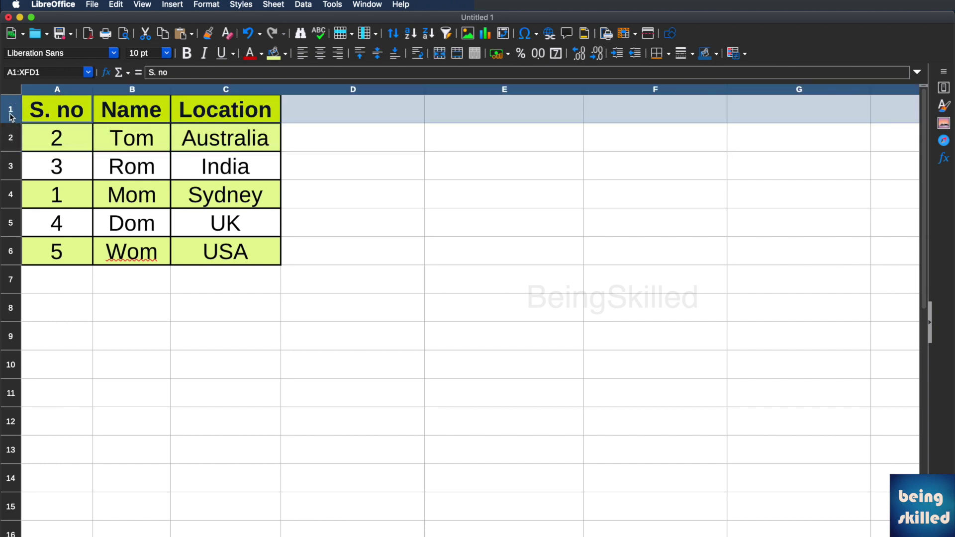
pyautogui.keyDown('shift'); pyautogui.click(11, 141); pyautogui.keyUp('shift')
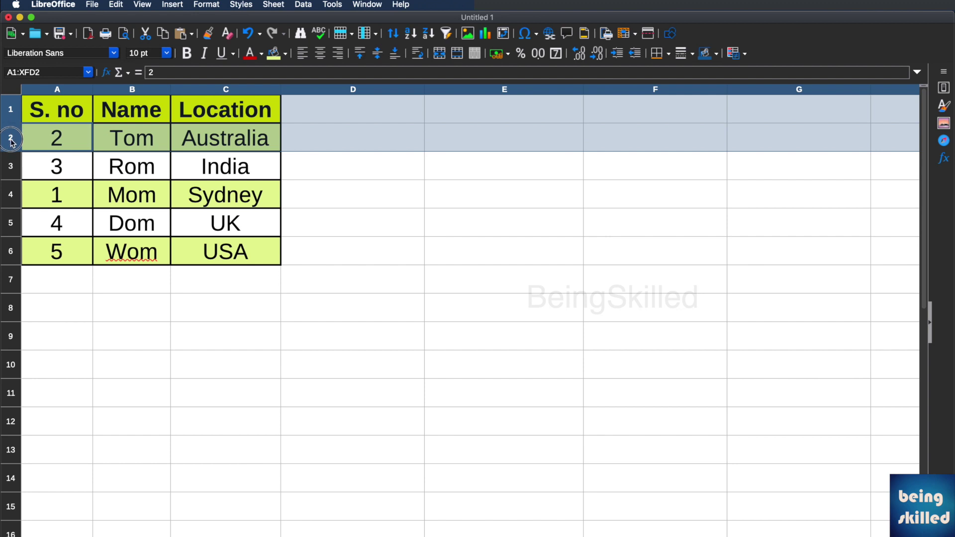
pyautogui.moveTo(11, 142); pyautogui.dragTo(5, 417)
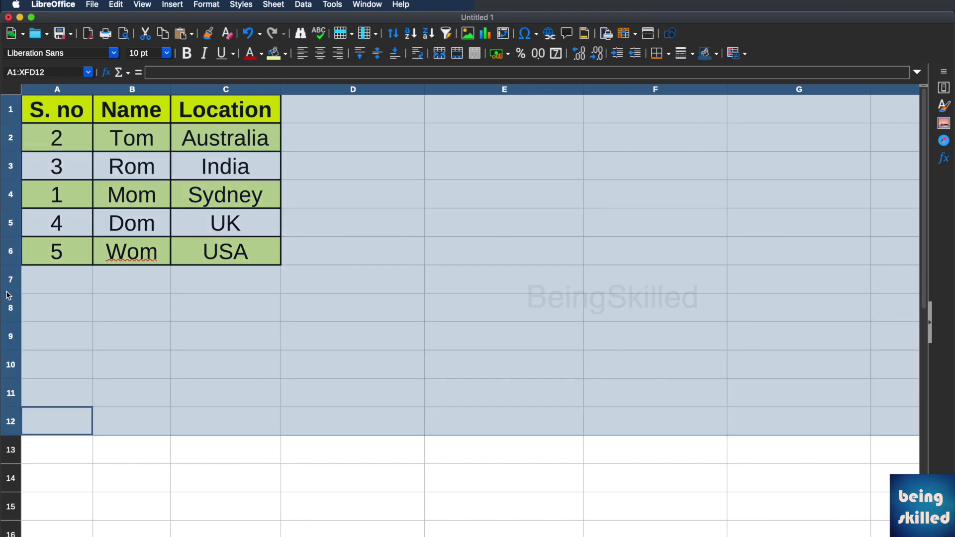
# Set the selected rows 1 to 12 to a 0.5 cm row height
pyautogui.rightClick(11, 200)
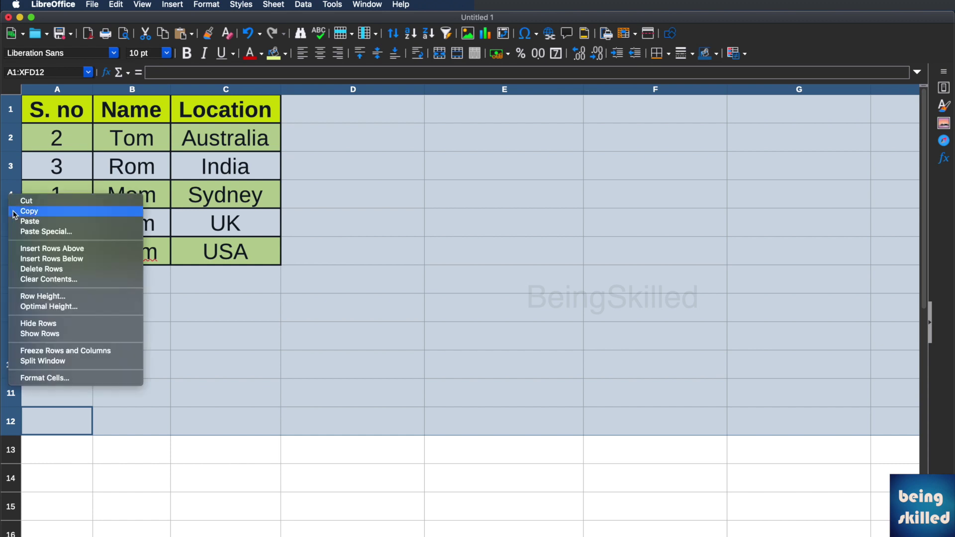
pyautogui.click(71, 297)
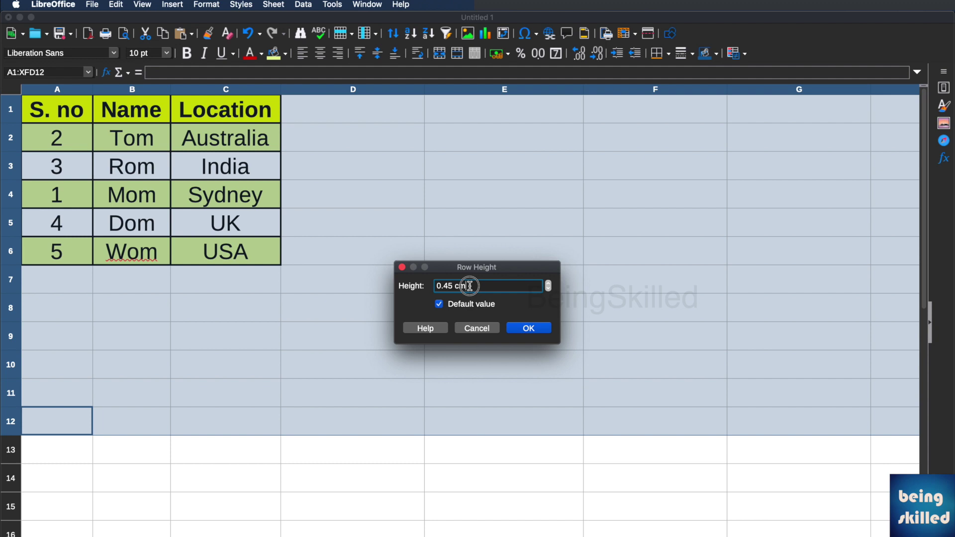
pyautogui.moveTo(467, 286); pyautogui.dragTo(407, 288)
pyautogui.write('.')
pyautogui.write('5cm')
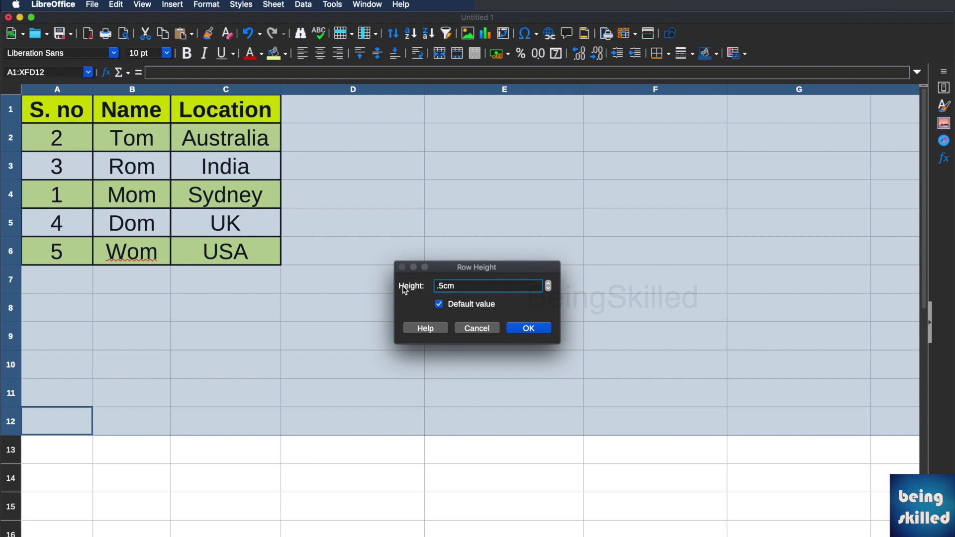
pyautogui.press('Return')
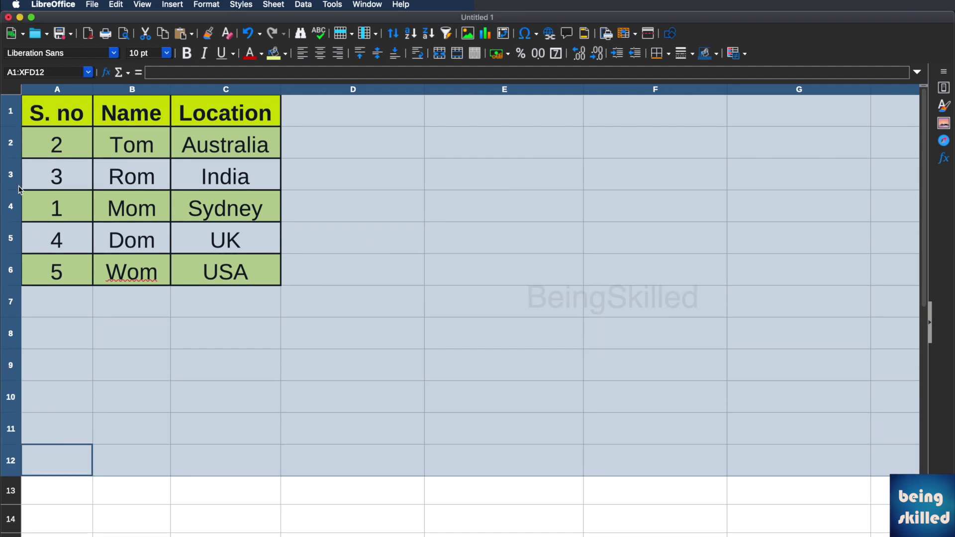
# Raise rows 1 to 12 to a 0.7 cm row height
pyautogui.rightClick(16, 182)
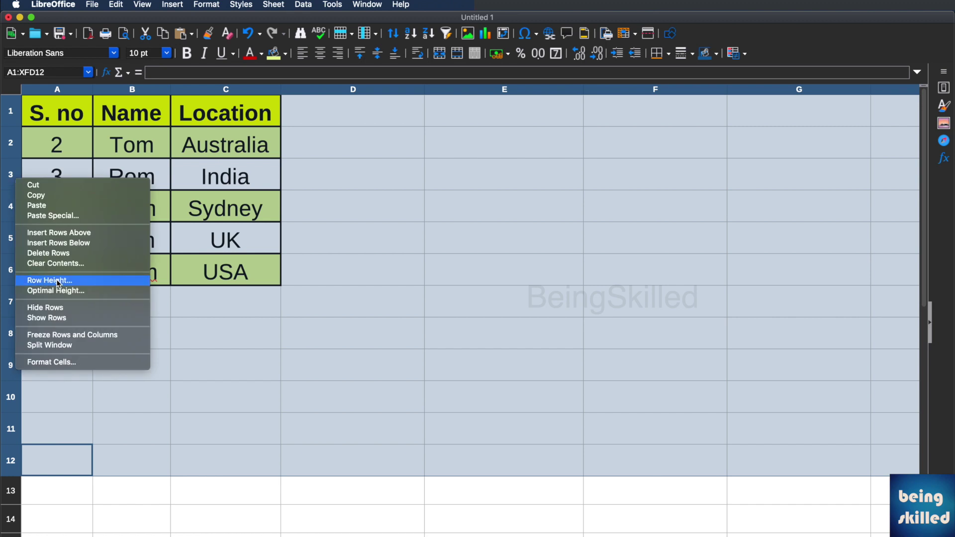
pyautogui.click(89, 281)
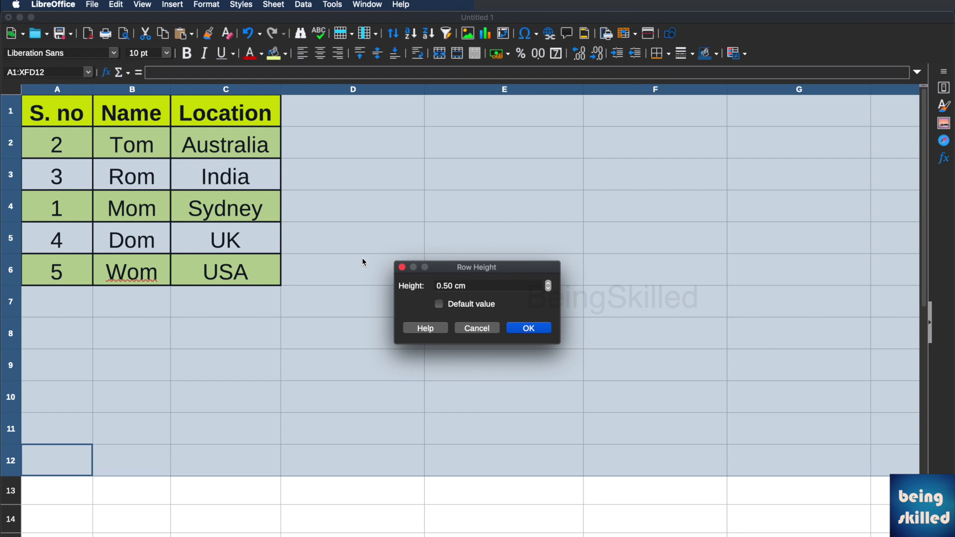
pyautogui.press('super+a')
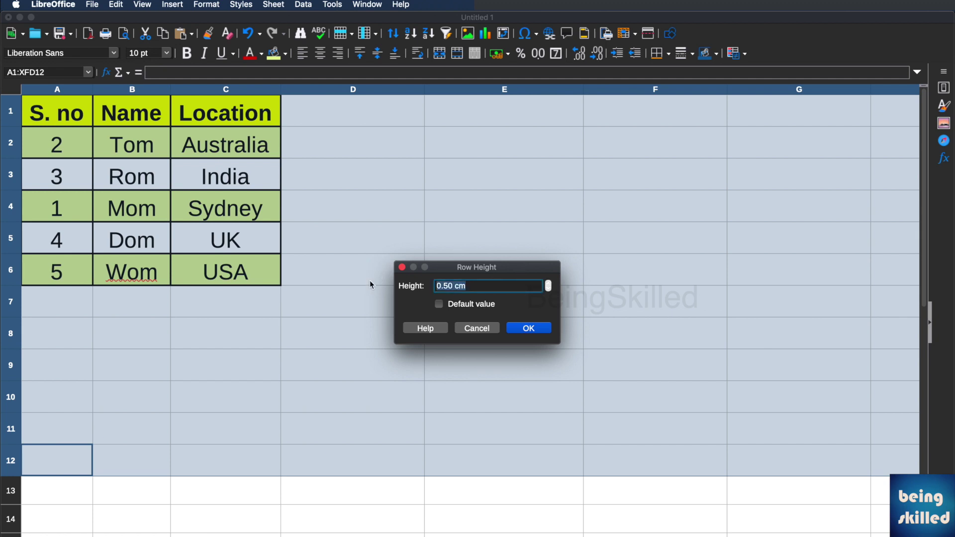
pyautogui.write('.7cm')
pyautogui.press('Return')
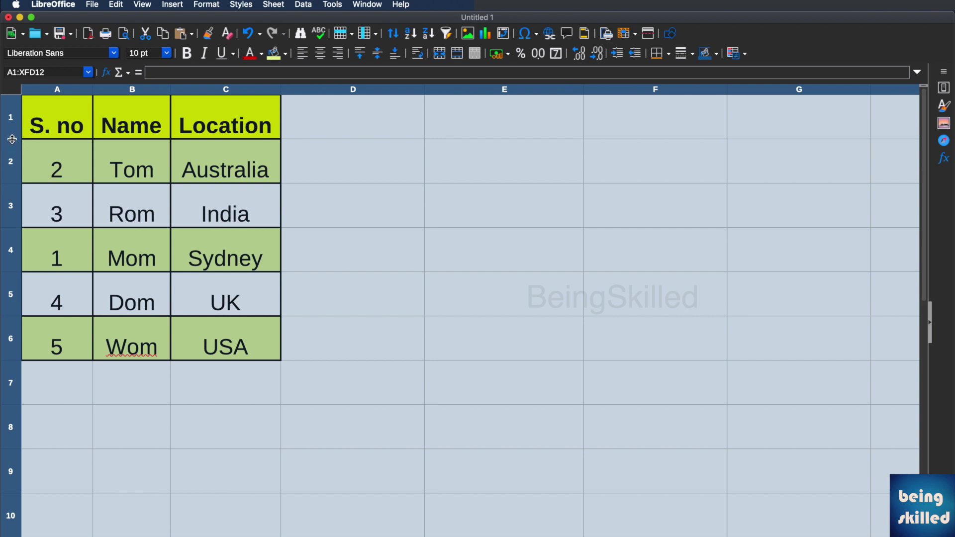
# Restore optimal row height, then drag columns A through F to one wider shared width
pyautogui.doubleClick(13, 139)
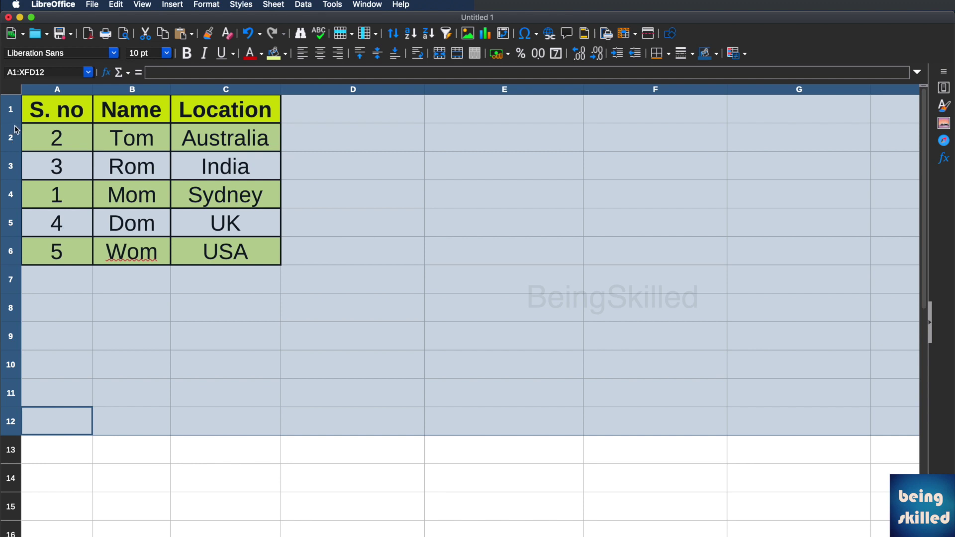
pyautogui.click(181, 90)
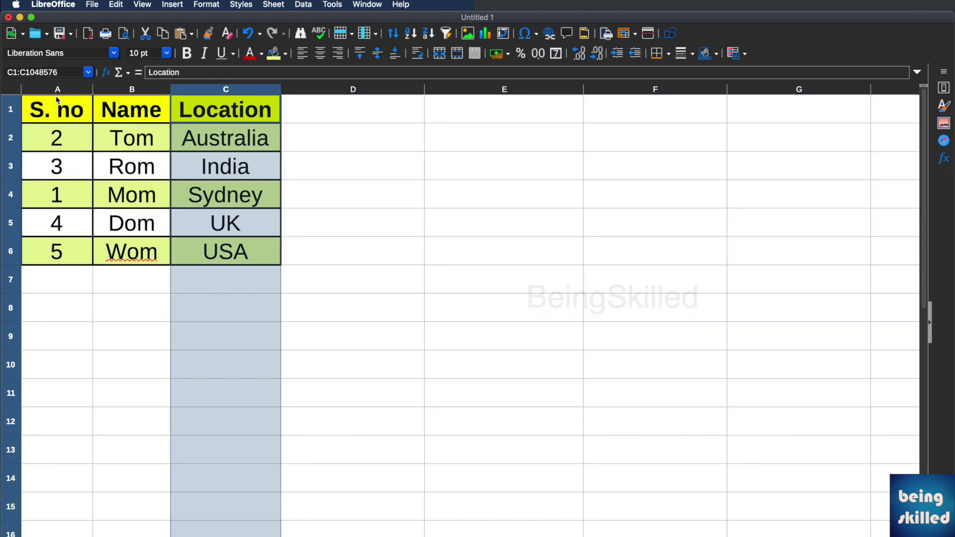
pyautogui.moveTo(60, 90)
pyautogui.mouseDown()
pyautogui.moveTo(460, 62)
pyautogui.moveTo(629, 70)
pyautogui.mouseUp()
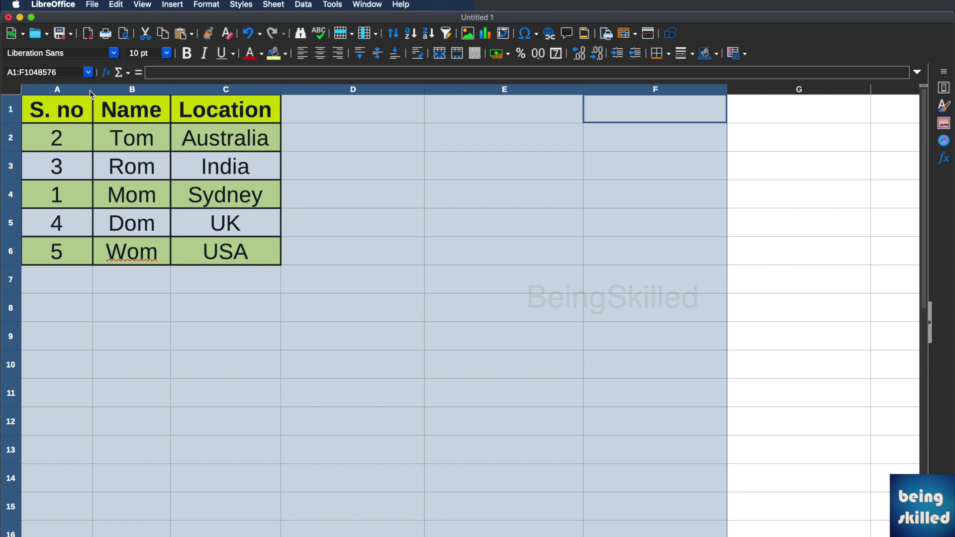
pyautogui.moveTo(95, 90); pyautogui.dragTo(147, 91)
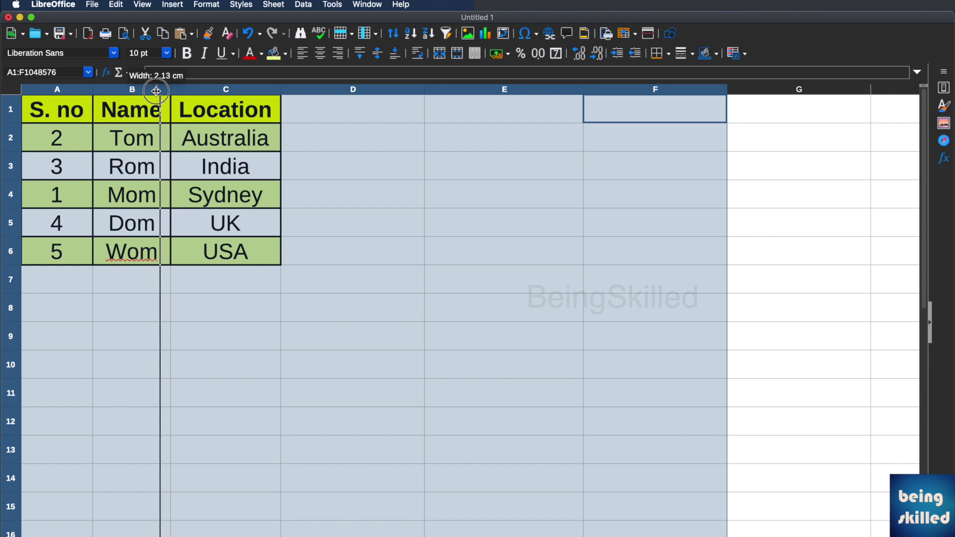
pyautogui.moveTo(157, 90); pyautogui.dragTo(141, 91)
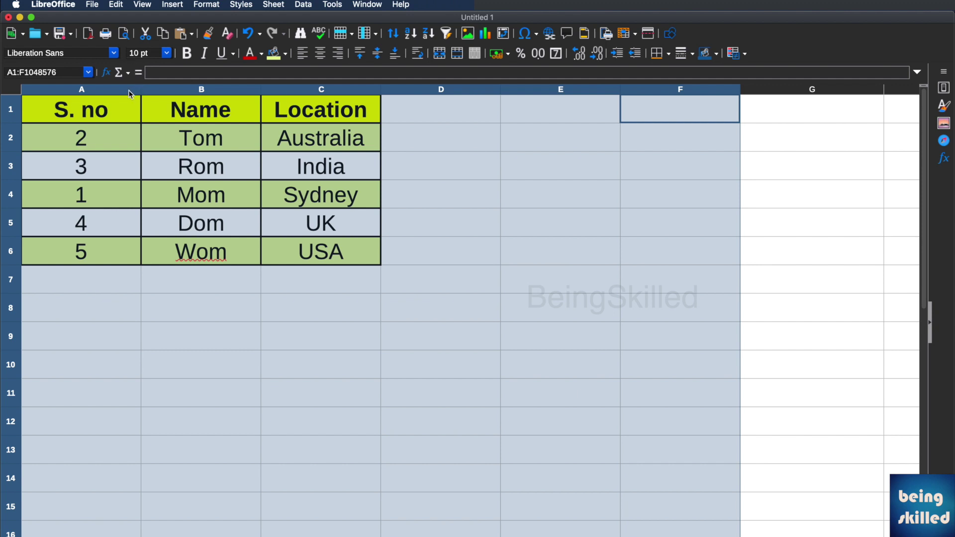
# Select columns A through F together again
pyautogui.click(97, 90)
pyautogui.click(97, 91)
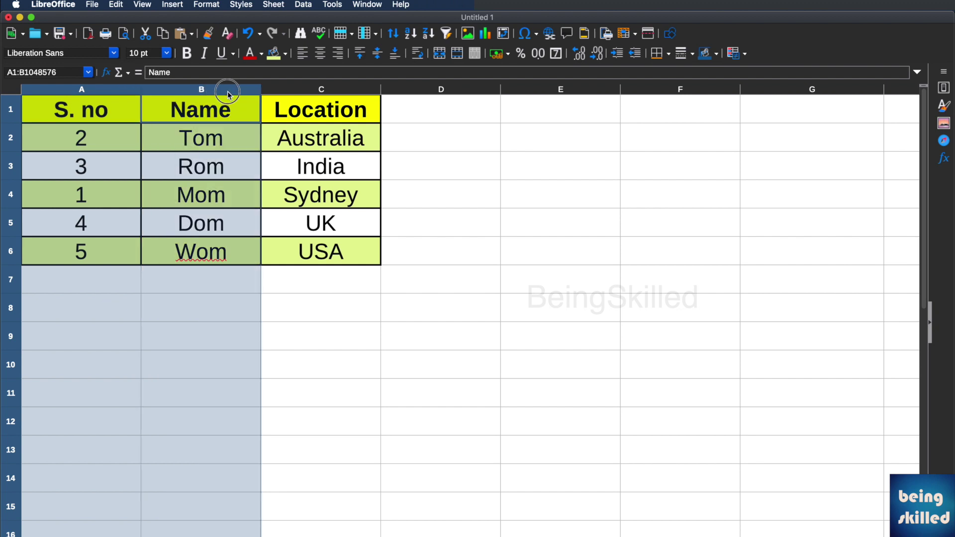
pyautogui.moveTo(129, 94); pyautogui.dragTo(630, 82)
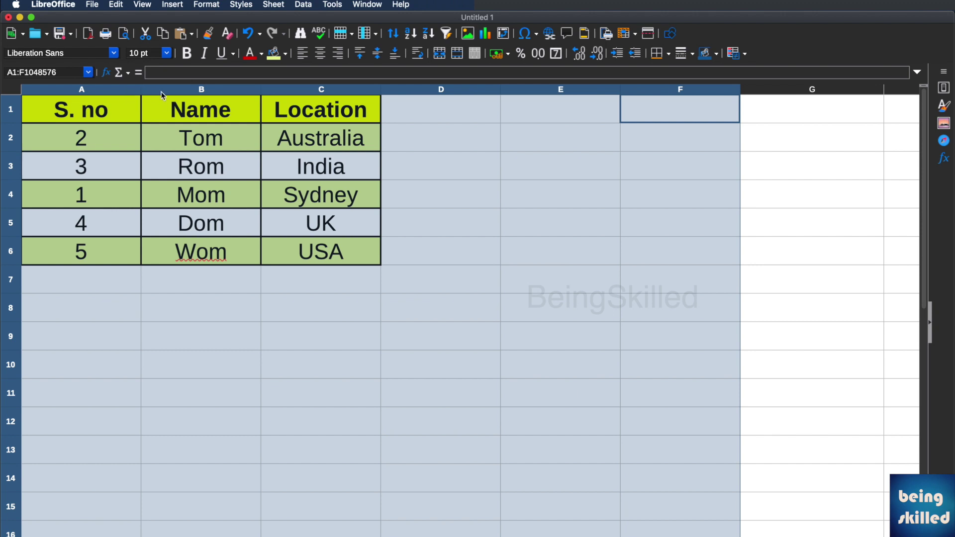
# Drag the A/B border to give all selected columns a larger equal width
pyautogui.moveTo(142, 92); pyautogui.dragTo(148, 91)
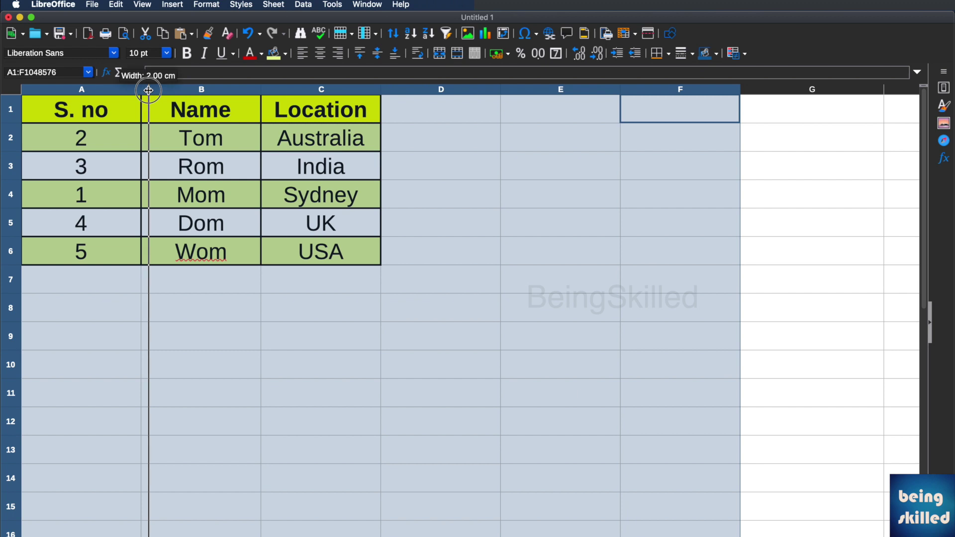
pyautogui.moveTo(148, 91); pyautogui.dragTo(157, 90)
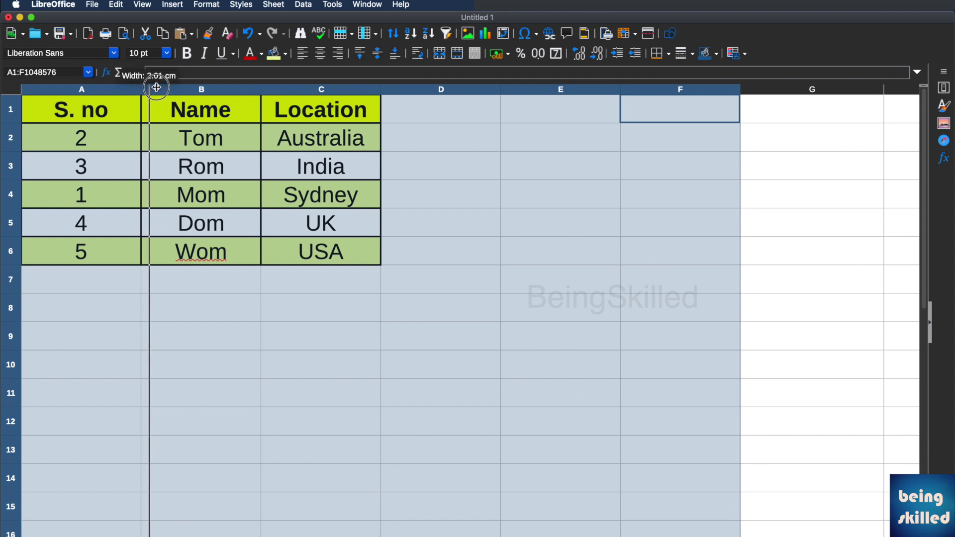
pyautogui.moveTo(157, 90); pyautogui.dragTo(140, 89)
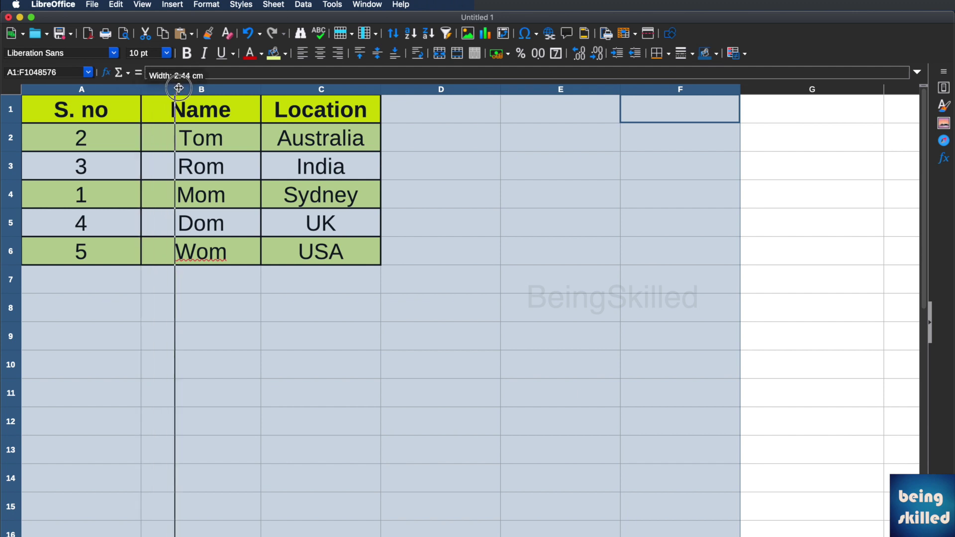
pyautogui.moveTo(139, 88); pyautogui.dragTo(170, 89)
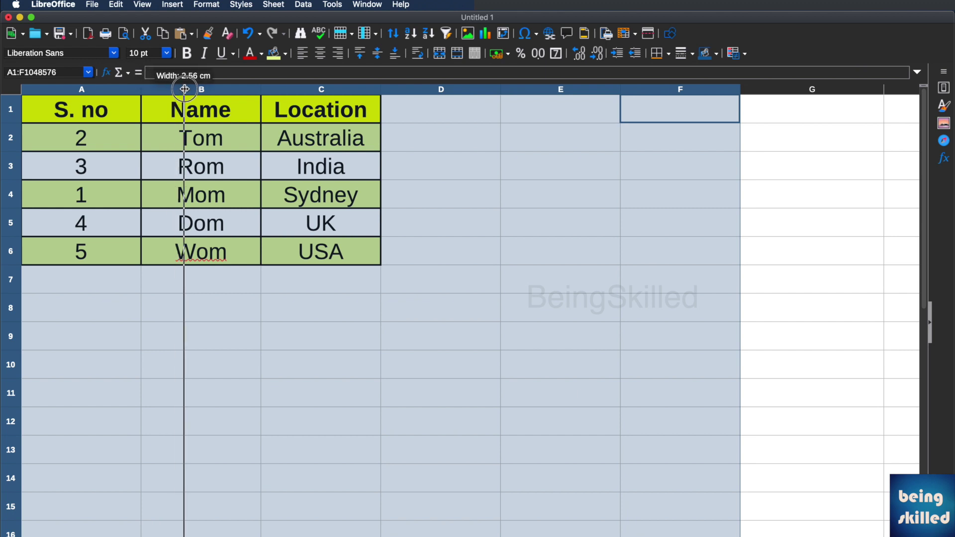
pyautogui.moveTo(170, 89); pyautogui.dragTo(185, 89)
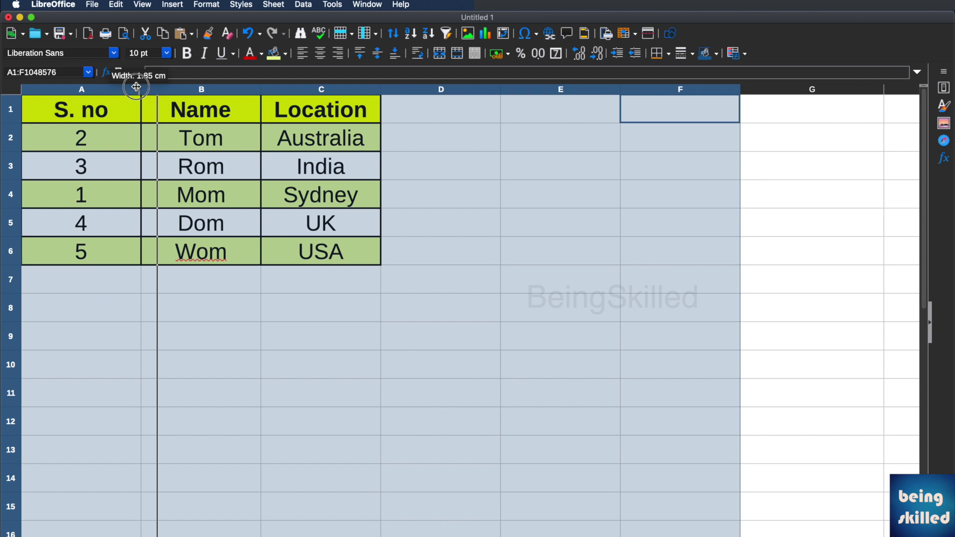
pyautogui.moveTo(186, 89)
pyautogui.mouseDown()
pyautogui.moveTo(136, 87)
pyautogui.moveTo(171, 86)
pyautogui.mouseUp()
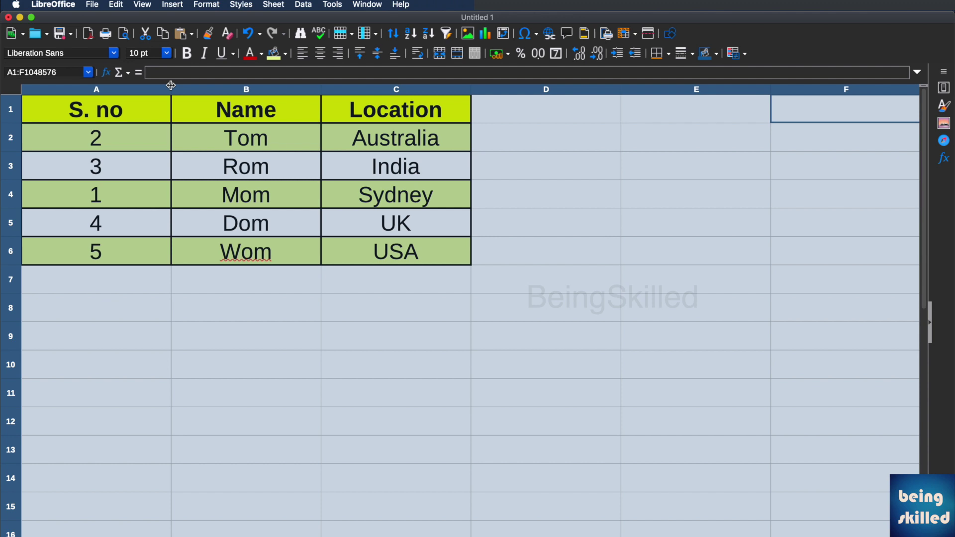